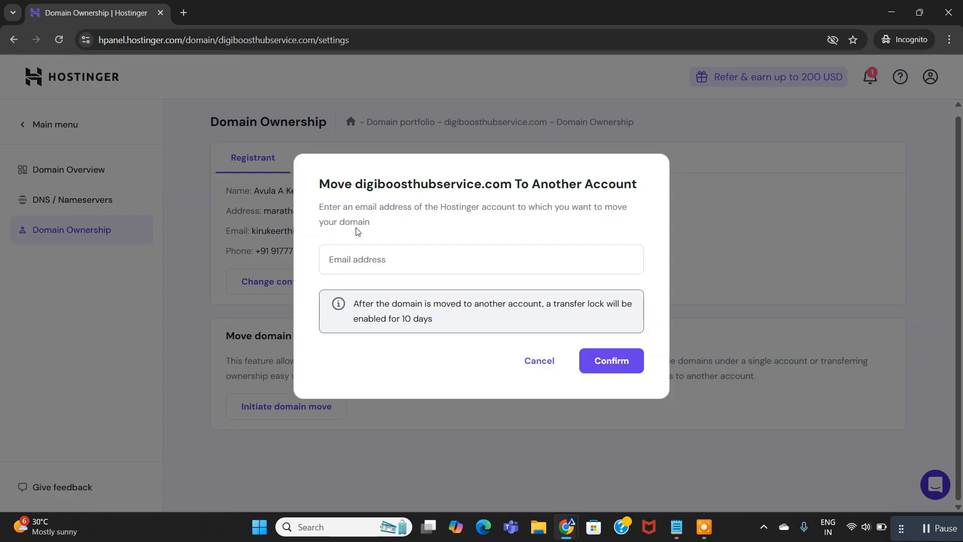
Copy the email address of the receiving Hostinger account from its account details.
{"action": "left_click", "coordinate": [393, 264]}
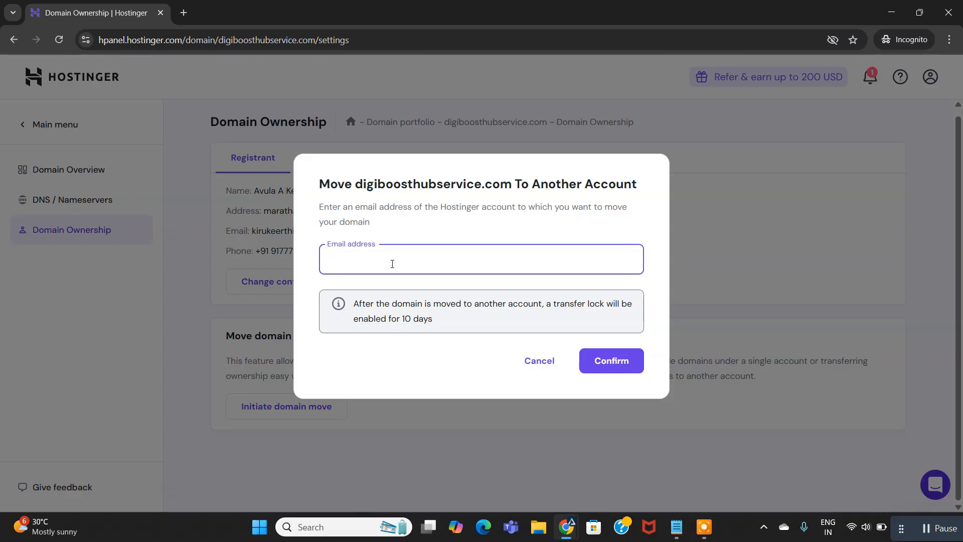
{"action": "mouse_move", "coordinate": [566, 526]}
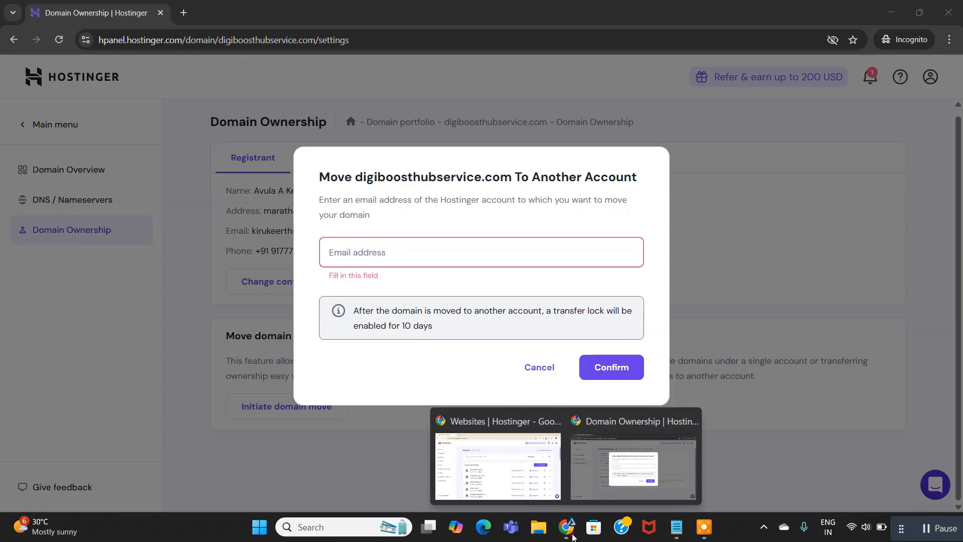
{"action": "left_click", "coordinate": [492, 454]}
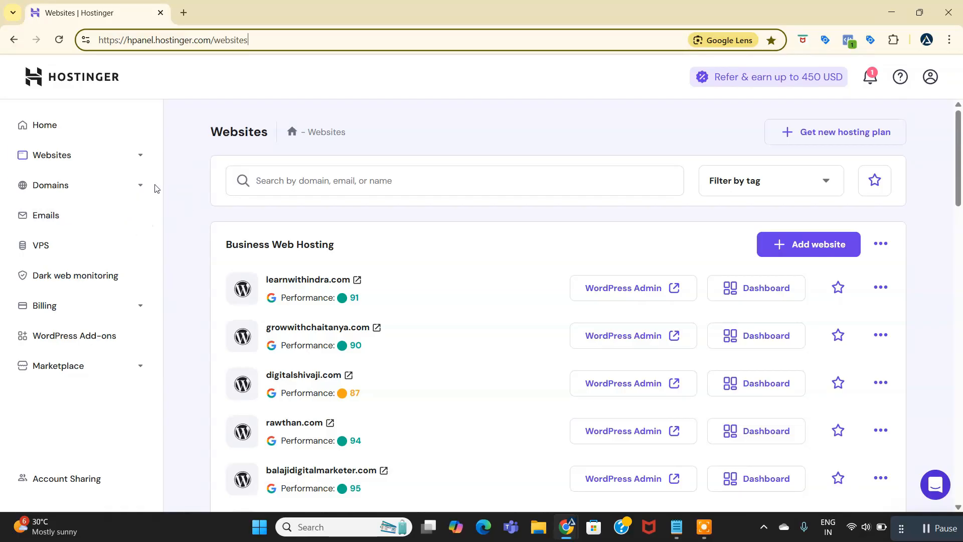
{"action": "left_click", "coordinate": [931, 77]}
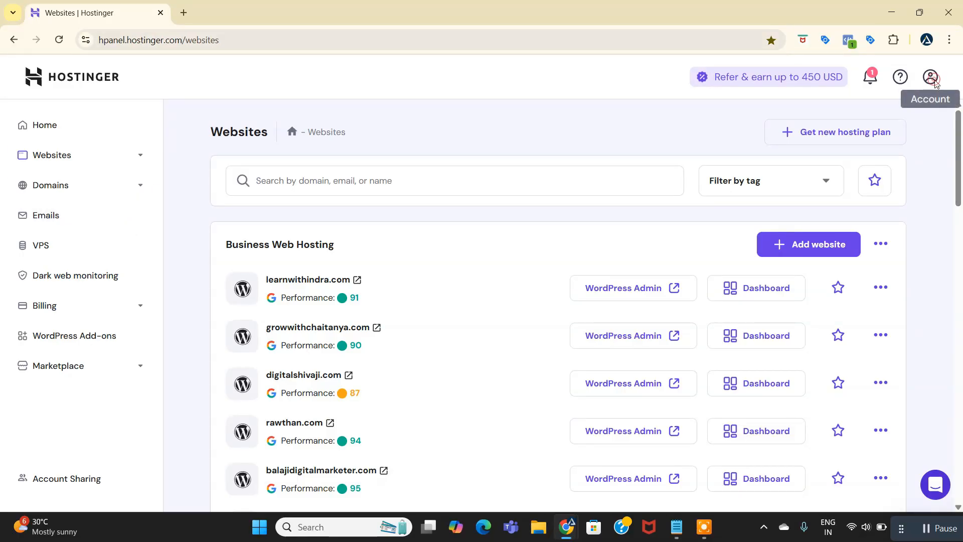
{"action": "left_click", "coordinate": [767, 139]}
{"action": "left_click_drag", "start_coordinate": [781, 145], "coordinate": [902, 145]}
{"action": "key", "text": "ctrl+c"}
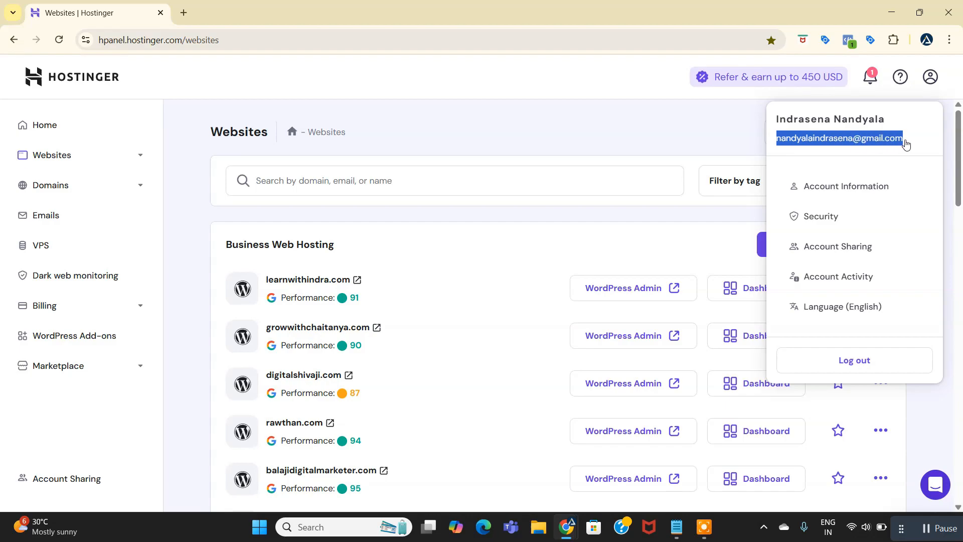
Submit the request to move digiboosthubservice.com, entering the receiving account's email address, and dismiss the confirmation.
{"action": "key", "text": "alt+Tab"}
{"action": "left_click", "coordinate": [375, 240]}
{"action": "key", "text": "ctrl+v"}
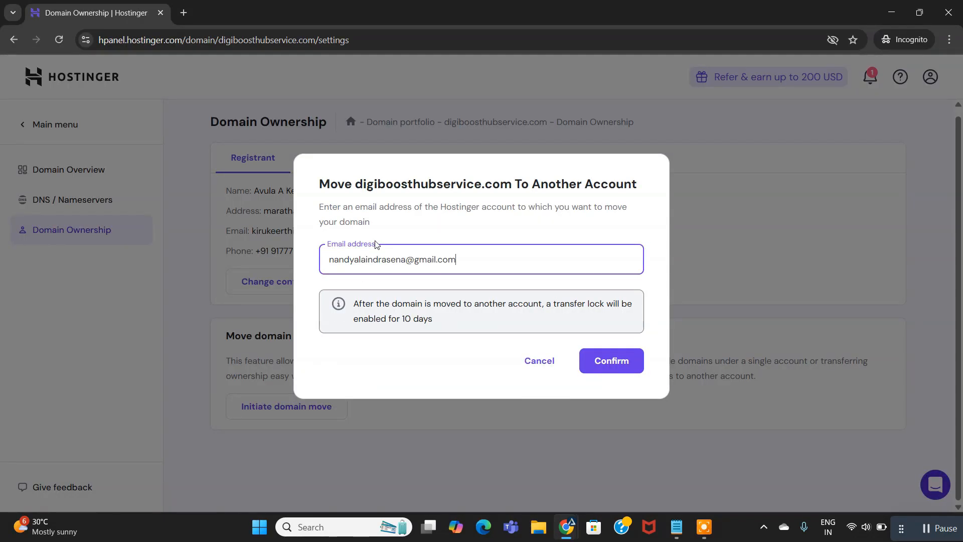
{"action": "left_click", "coordinate": [620, 366]}
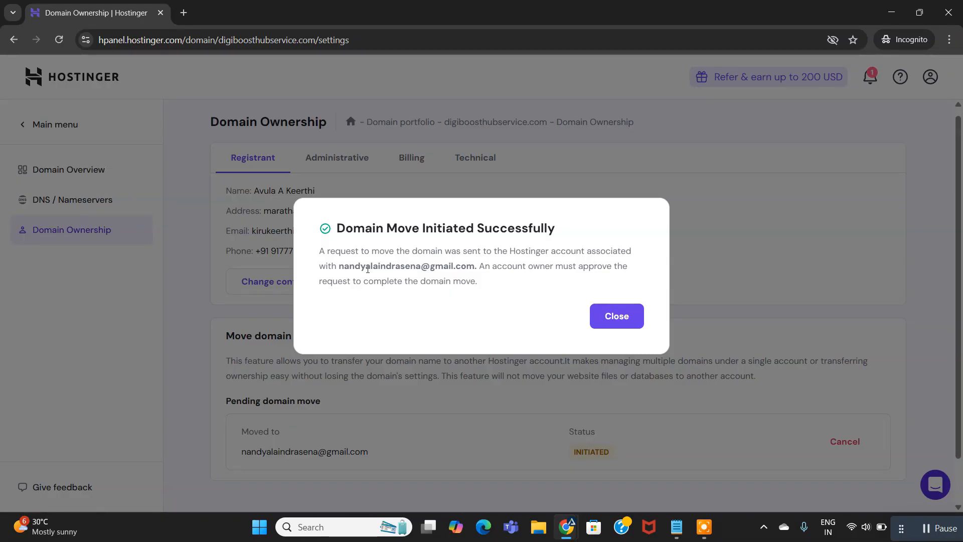
{"action": "left_click_drag", "start_coordinate": [339, 270], "coordinate": [475, 267]}
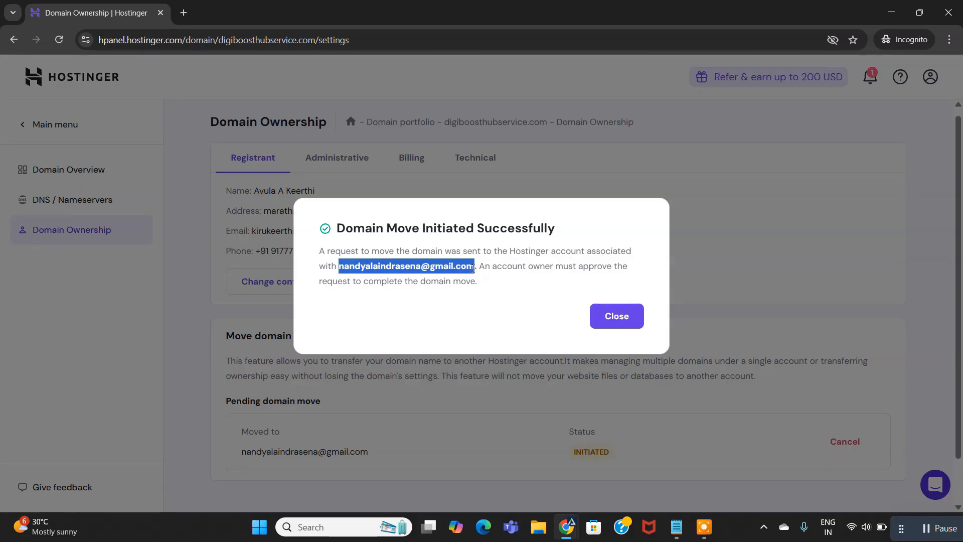
{"action": "left_click", "coordinate": [610, 322]}
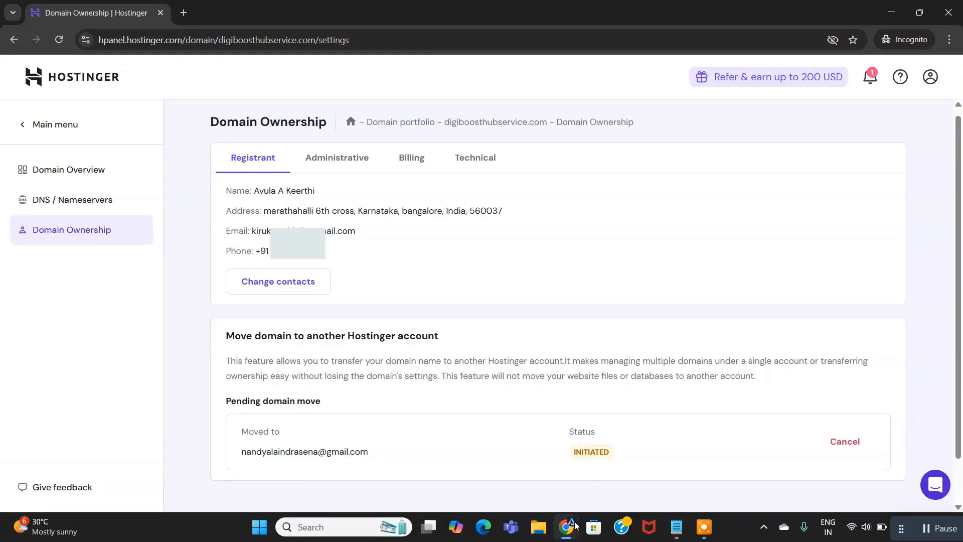
Switch to the receiving Hostinger account, reload it and open its domain portfolio.
{"action": "mouse_move", "coordinate": [567, 526]}
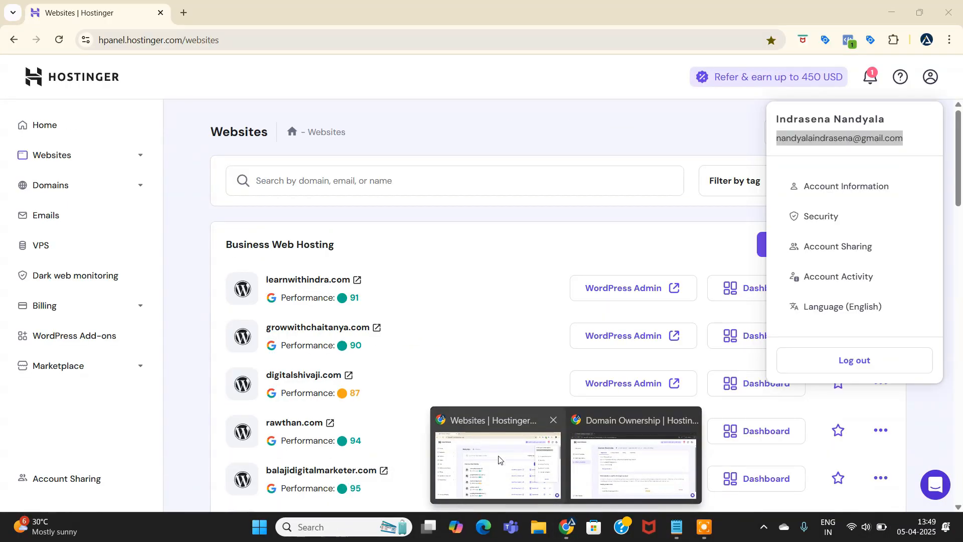
{"action": "left_click", "coordinate": [498, 460]}
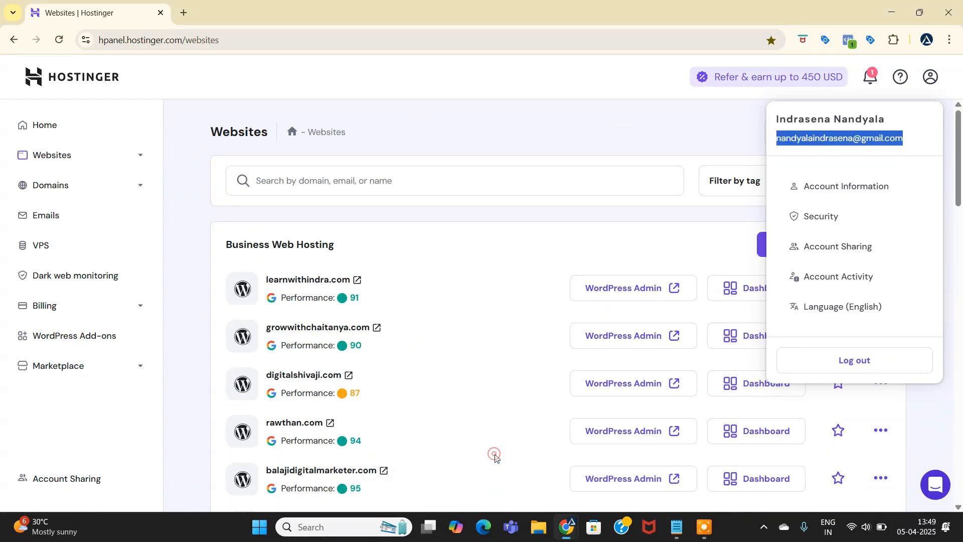
{"action": "left_click", "coordinate": [420, 88]}
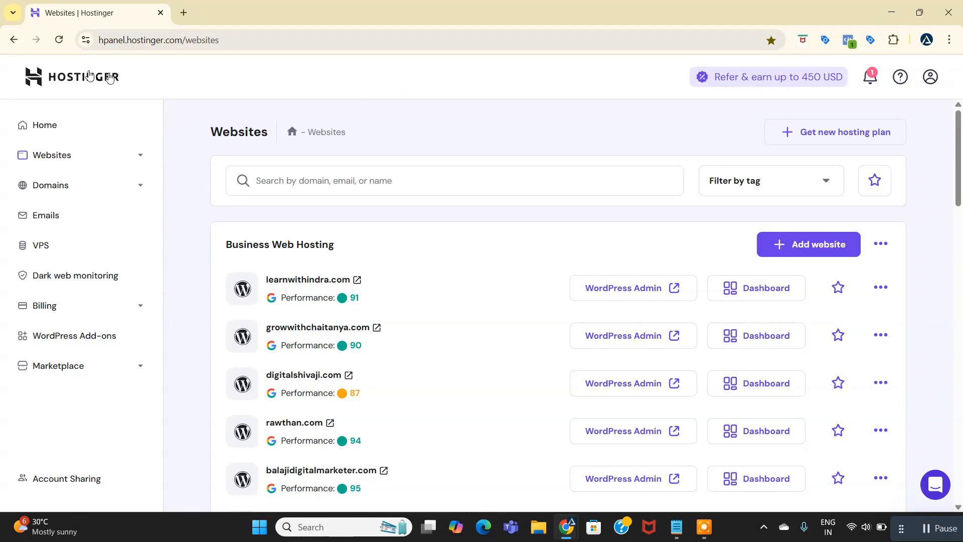
{"action": "left_click", "coordinate": [59, 40]}
{"action": "left_click", "coordinate": [112, 184]}
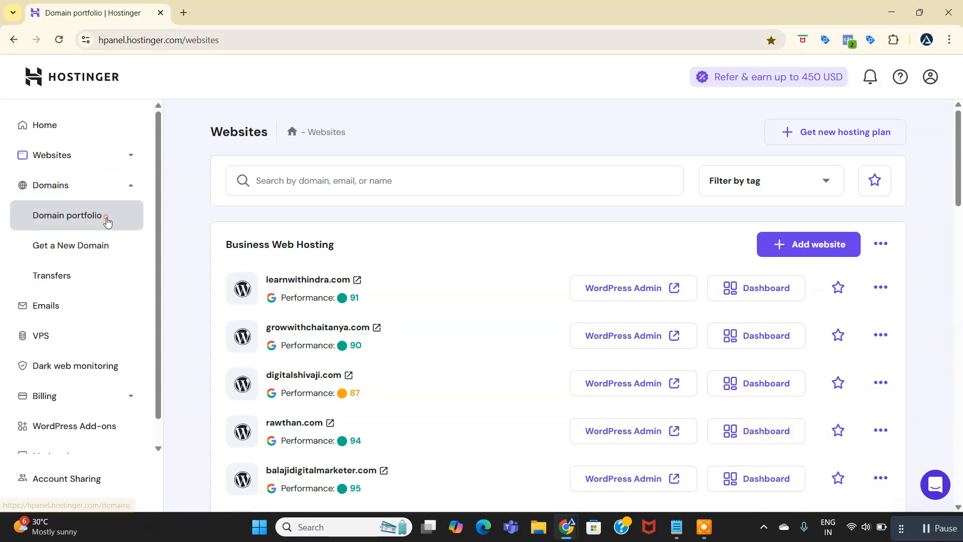
{"action": "left_click", "coordinate": [107, 218]}
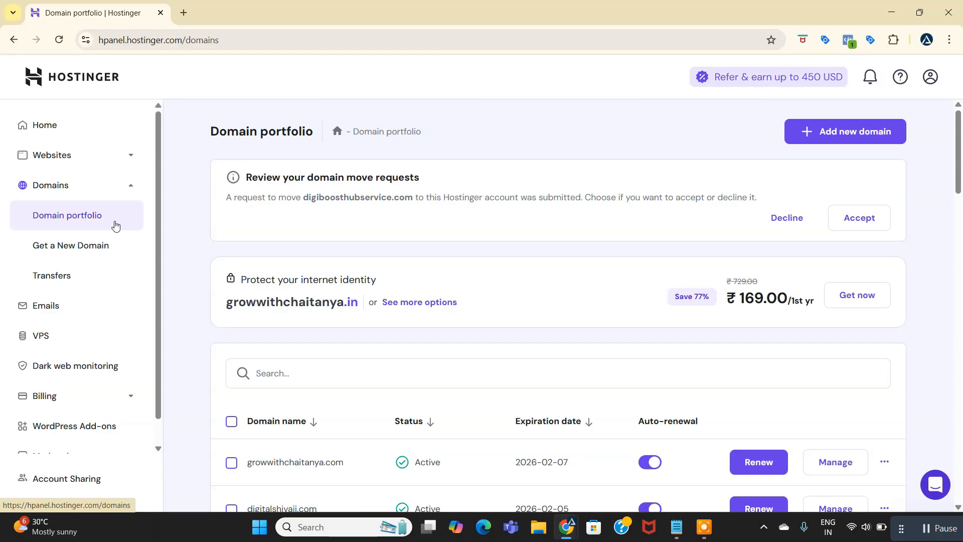
Accept and confirm the move request for digiboosthubservice.com in the domain portfolio.
{"action": "left_click_drag", "start_coordinate": [246, 178], "coordinate": [414, 187]}
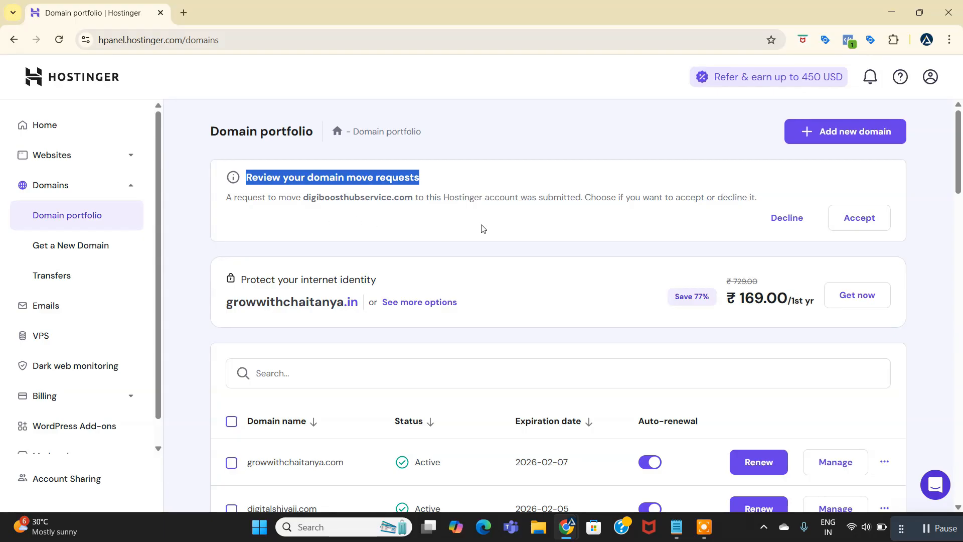
{"action": "left_click", "coordinate": [857, 220]}
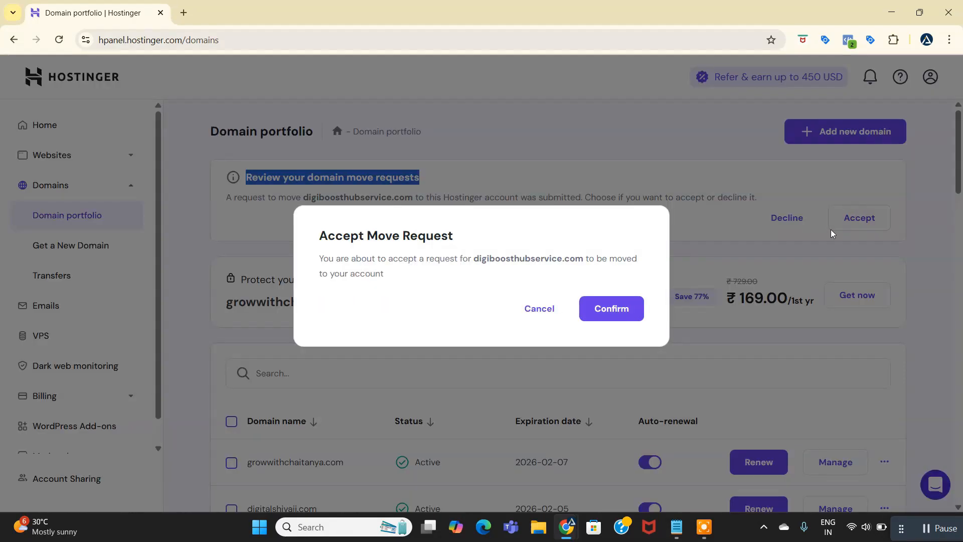
{"action": "left_click", "coordinate": [617, 311]}
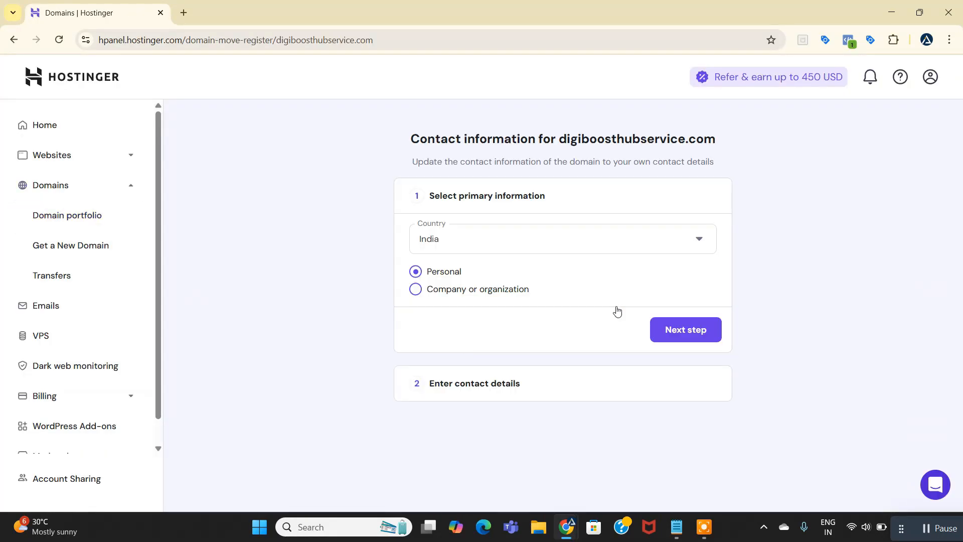
Choose Personal as the primary contact type for digiboosthubservice.com and continue to the contact details.
{"action": "left_click_drag", "start_coordinate": [410, 144], "coordinate": [727, 145]}
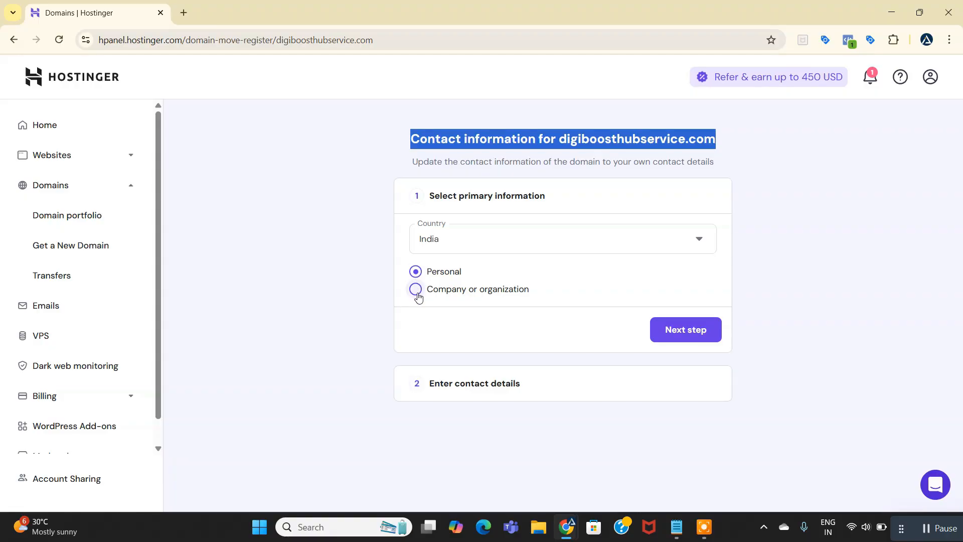
{"action": "left_click", "coordinate": [416, 273]}
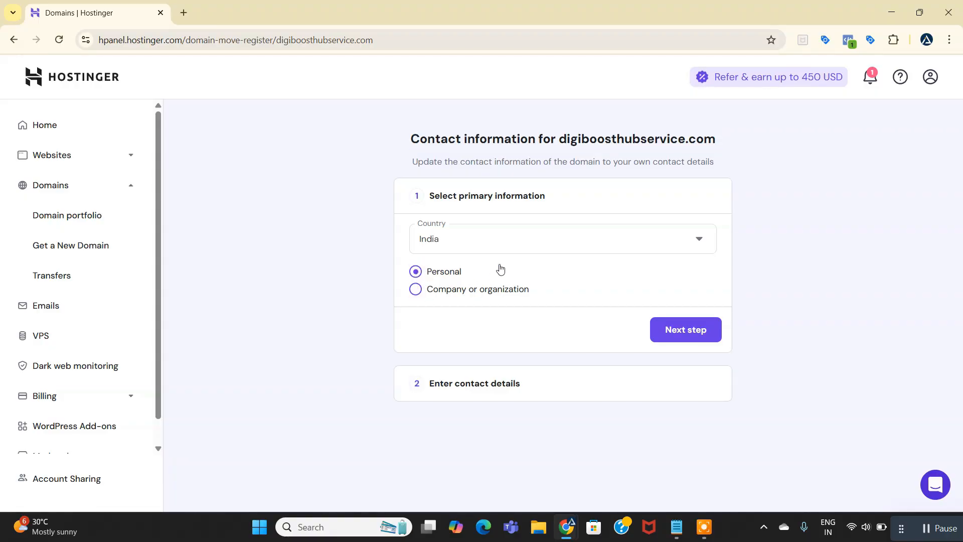
{"action": "left_click", "coordinate": [668, 330]}
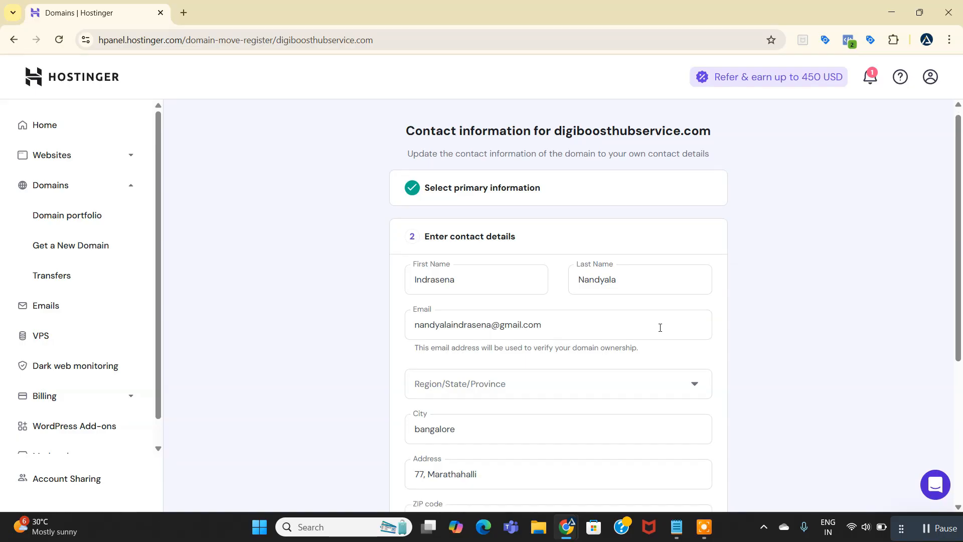
Set the Region/State/Province in the contact details to Karnataka.
{"action": "scroll", "coordinate": [527, 286], "scroll_direction": "up", "scroll_amount": 1}
{"action": "left_click_drag", "start_coordinate": [423, 182], "coordinate": [529, 186]}
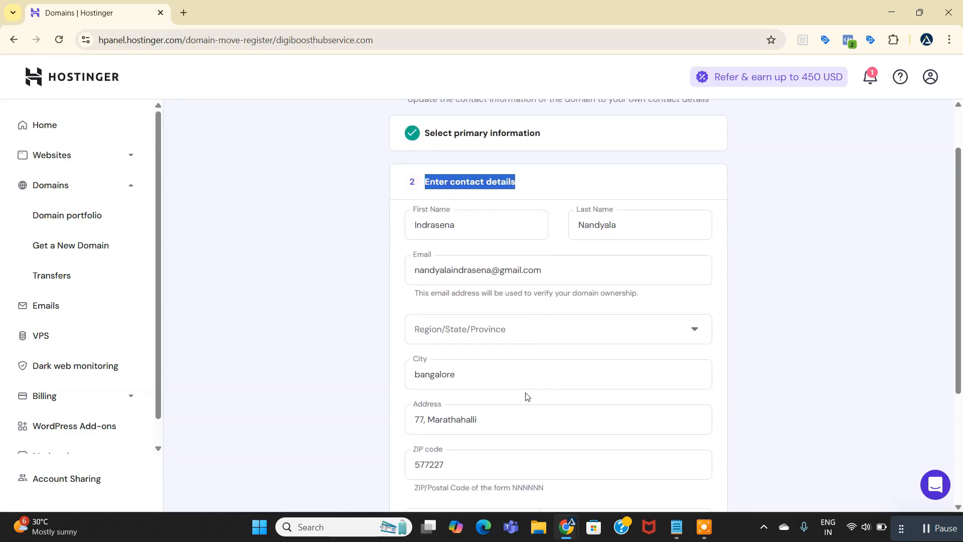
{"action": "scroll", "coordinate": [509, 321], "scroll_direction": "down", "scroll_amount": 1}
{"action": "left_click", "coordinate": [495, 273]}
{"action": "type", "text": "ka"}
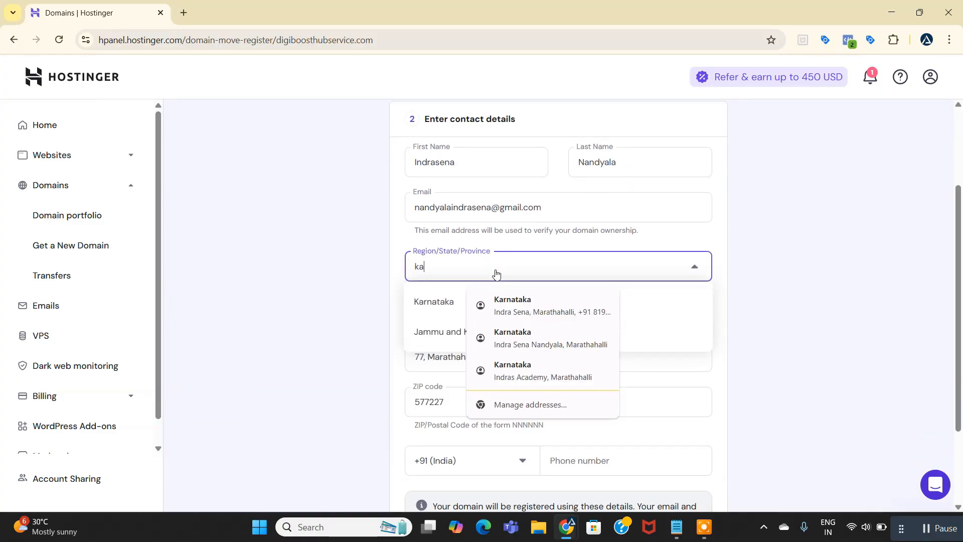
{"action": "left_click", "coordinate": [432, 301]}
Replace the ZIP code in the contact details with the registrant's correct postal code.
{"action": "scroll", "coordinate": [484, 301], "scroll_direction": "down", "scroll_amount": 2}
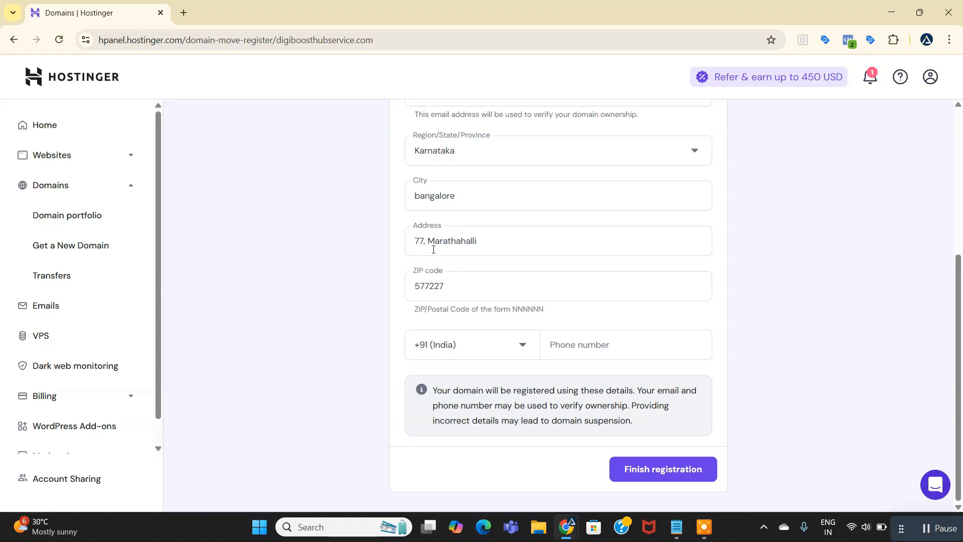
{"action": "left_click_drag", "start_coordinate": [446, 285], "coordinate": [359, 284]}
{"action": "type", "text": "560037"}
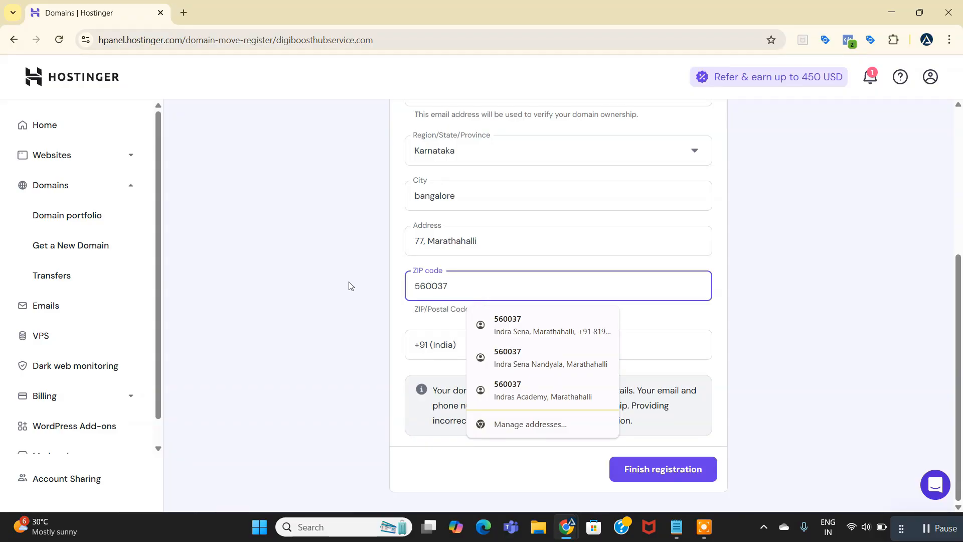
{"action": "left_click", "coordinate": [349, 286]}
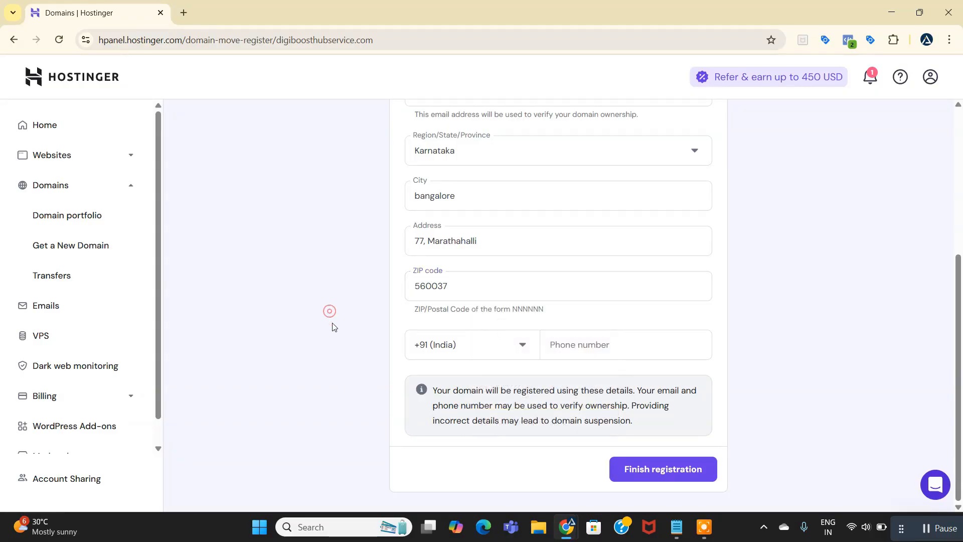
Fill in the registrant's phone number for the +91 (India) country code.
{"action": "left_click", "coordinate": [573, 349]}
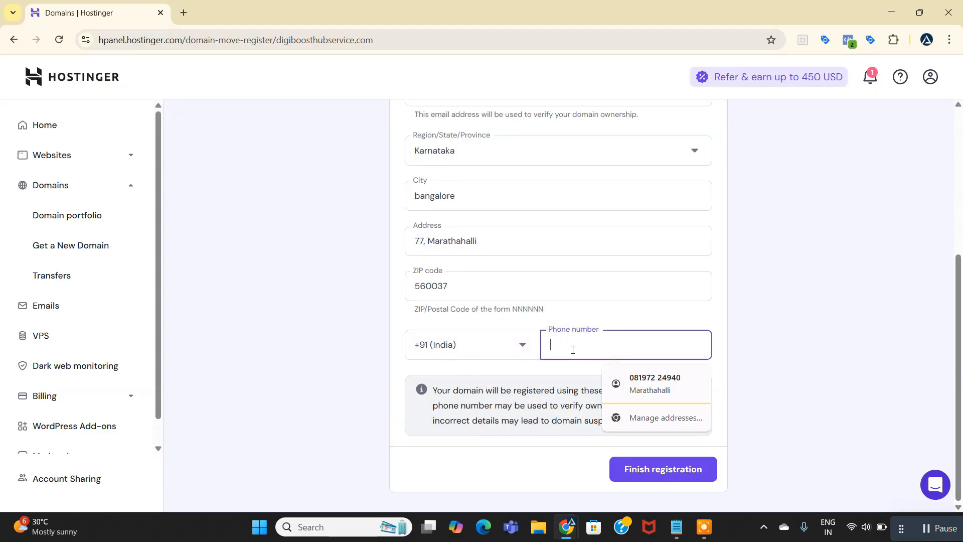
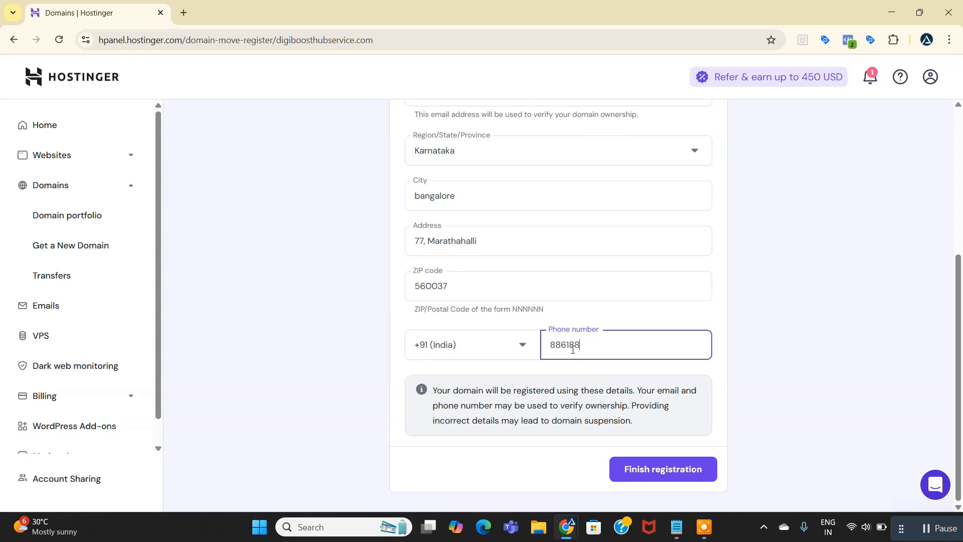
{"action": "left_click", "coordinate": [868, 269]}
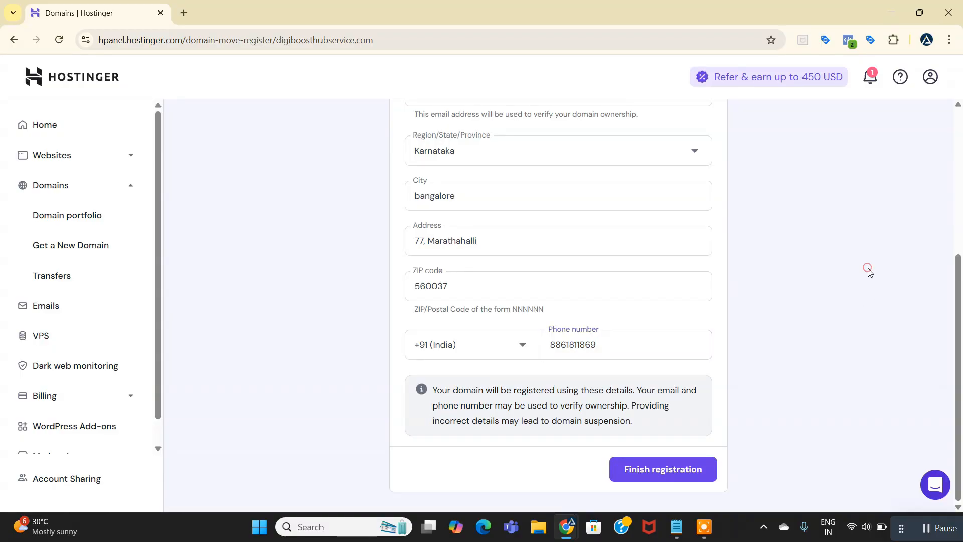
Review the completed contact details, finish the registration for the domain move and read the resulting notice.
{"action": "scroll", "coordinate": [869, 271], "scroll_direction": "up", "scroll_amount": 4}
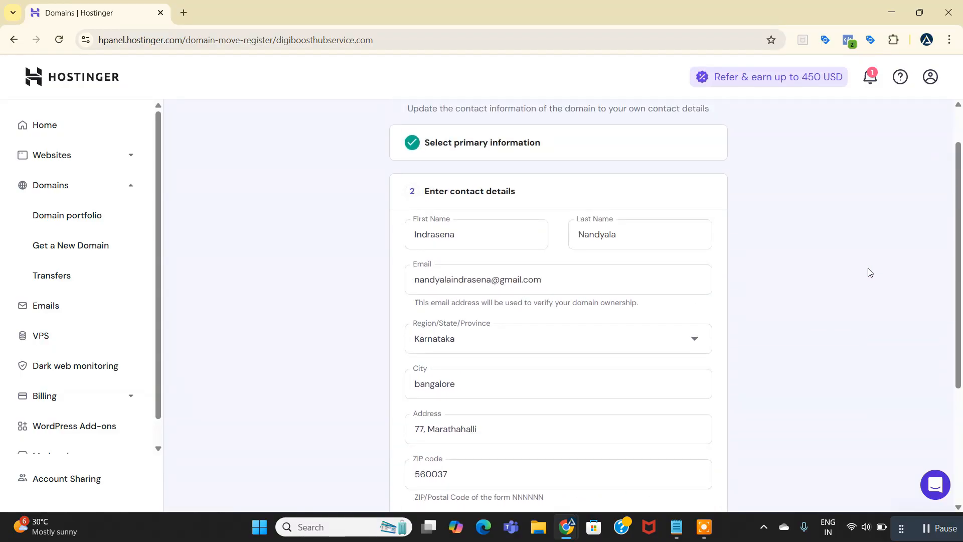
{"action": "scroll", "coordinate": [870, 271], "scroll_direction": "down", "scroll_amount": 4}
{"action": "left_click", "coordinate": [665, 469]}
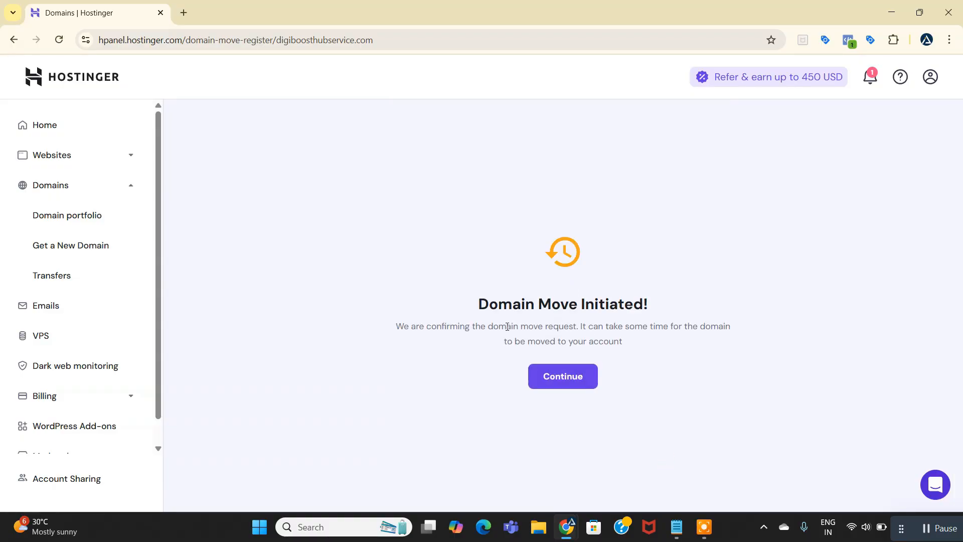
{"action": "left_click_drag", "start_coordinate": [479, 310], "coordinate": [650, 310]}
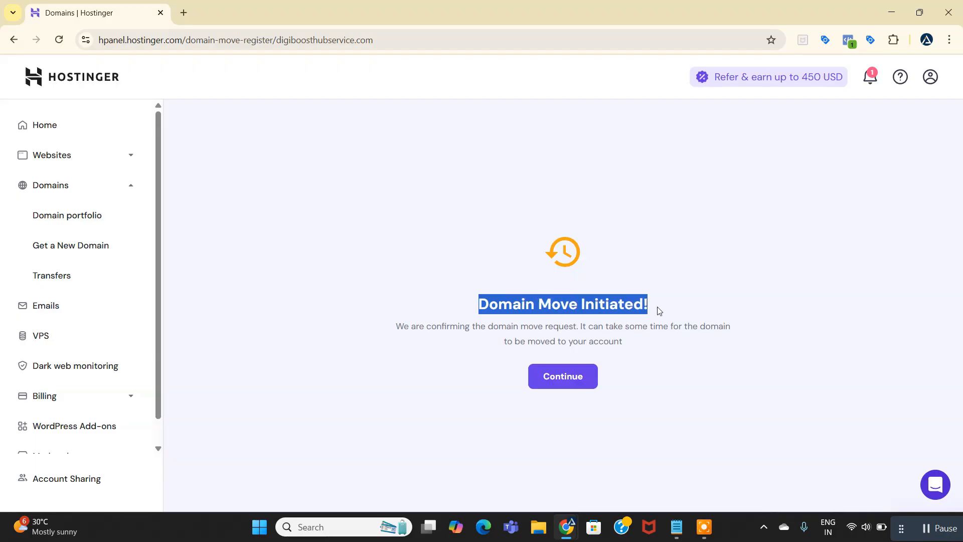
{"action": "left_click_drag", "start_coordinate": [396, 327], "coordinate": [569, 329]}
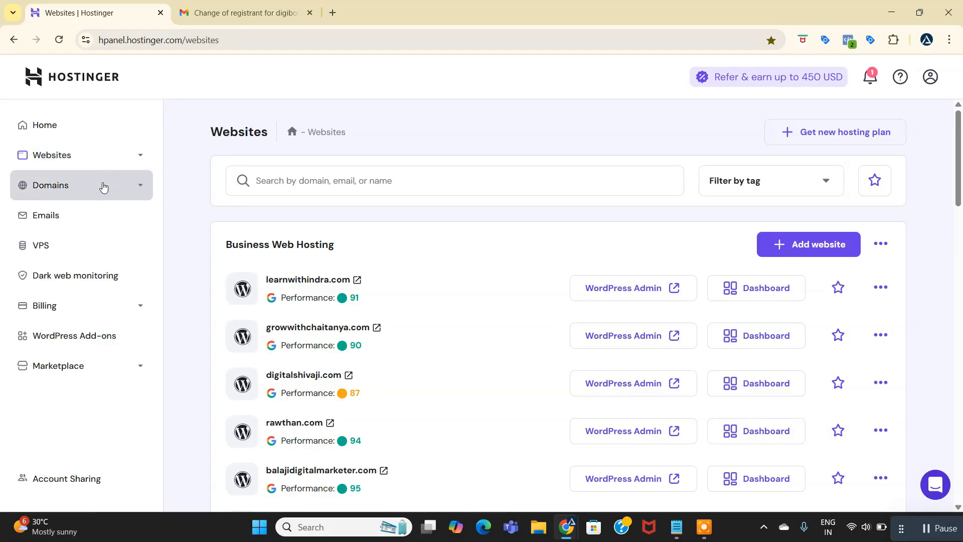
Read the pending move confirmation notice in the domain portfolio and open the change of registrant email in Gmail.
{"action": "left_click", "coordinate": [101, 183]}
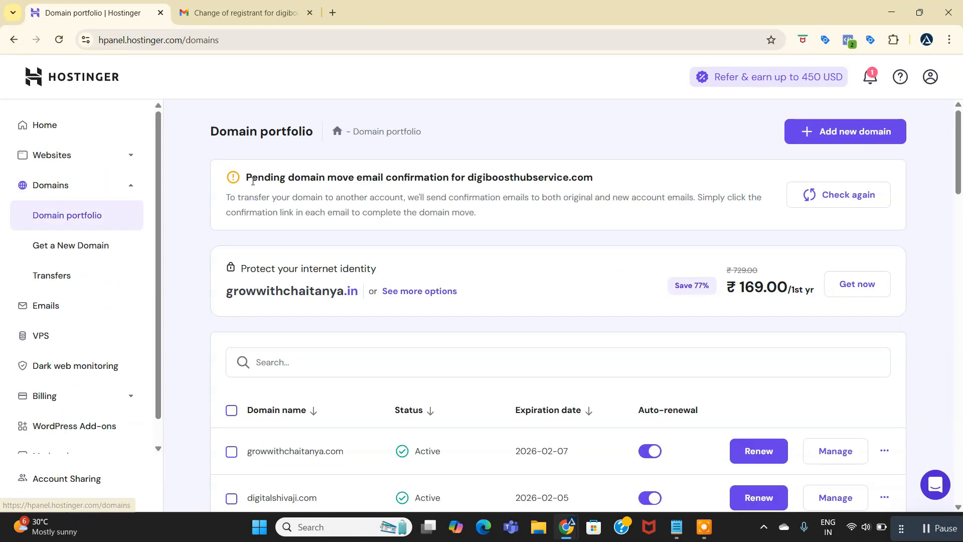
{"action": "left_click_drag", "start_coordinate": [249, 181], "coordinate": [600, 187]}
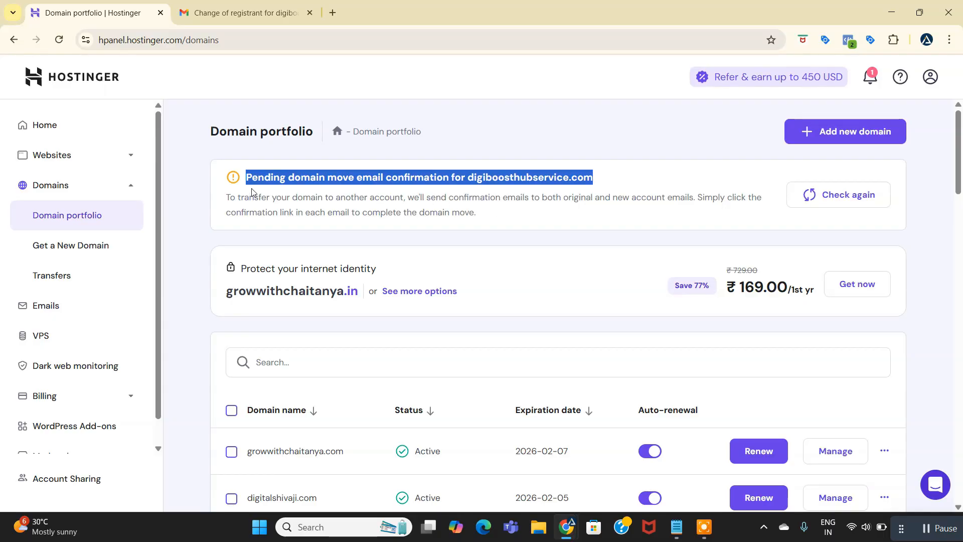
{"action": "left_click_drag", "start_coordinate": [226, 197], "coordinate": [488, 217]}
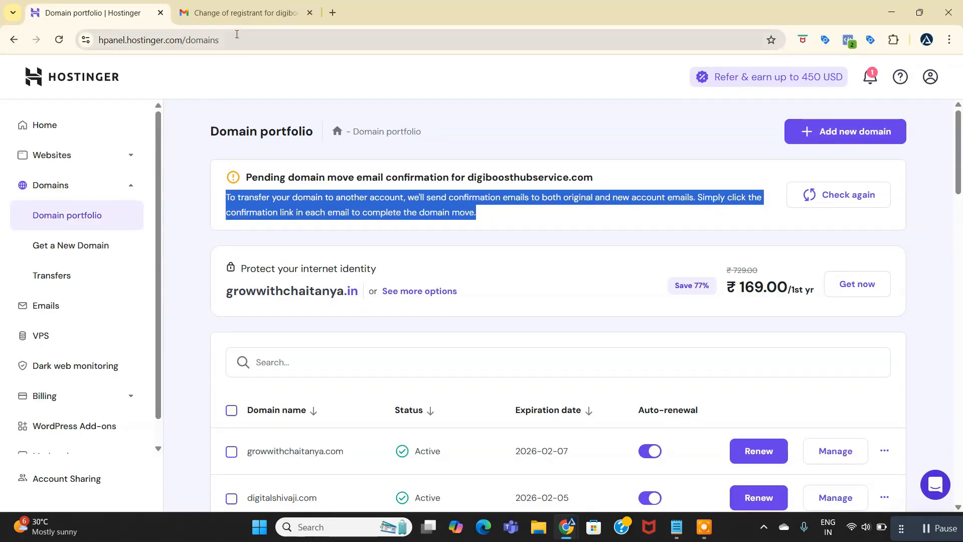
{"action": "left_click", "coordinate": [240, 14]}
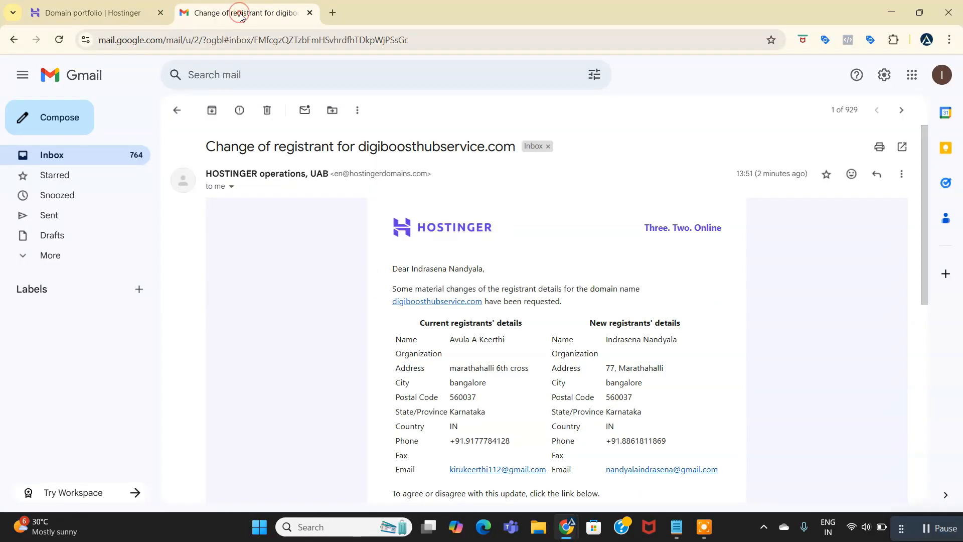
Return to the inbox, reopen the change of registrant email for digiboosthubservice.com and follow its link to agree or disagree with the update.
{"action": "left_click", "coordinate": [184, 114]}
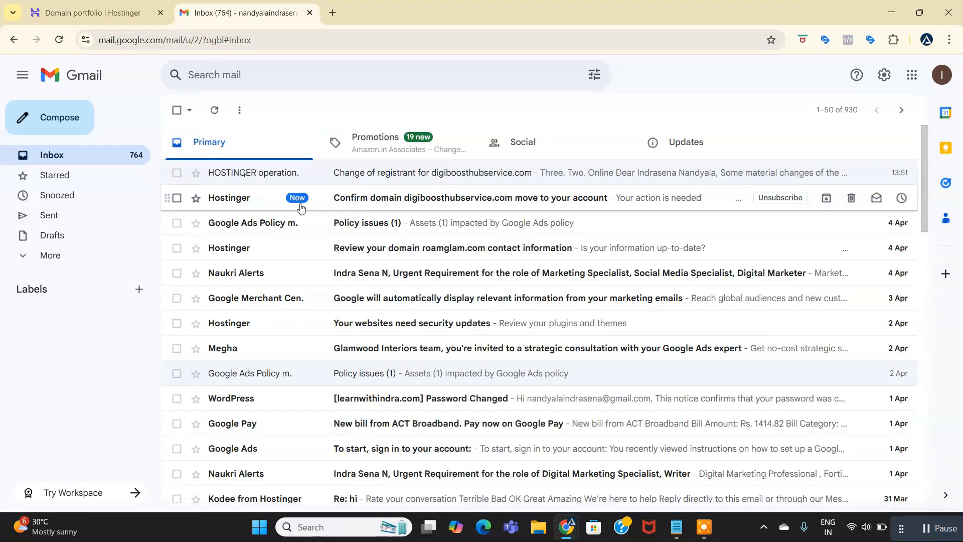
{"action": "left_click", "coordinate": [409, 172]}
{"action": "scroll", "coordinate": [395, 340], "scroll_direction": "down", "scroll_amount": 5}
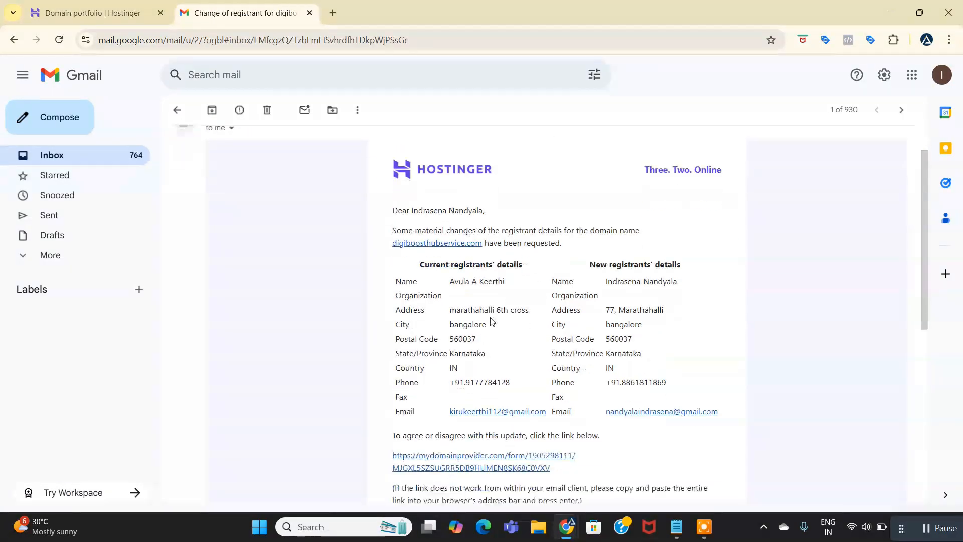
{"action": "left_click", "coordinate": [466, 262]}
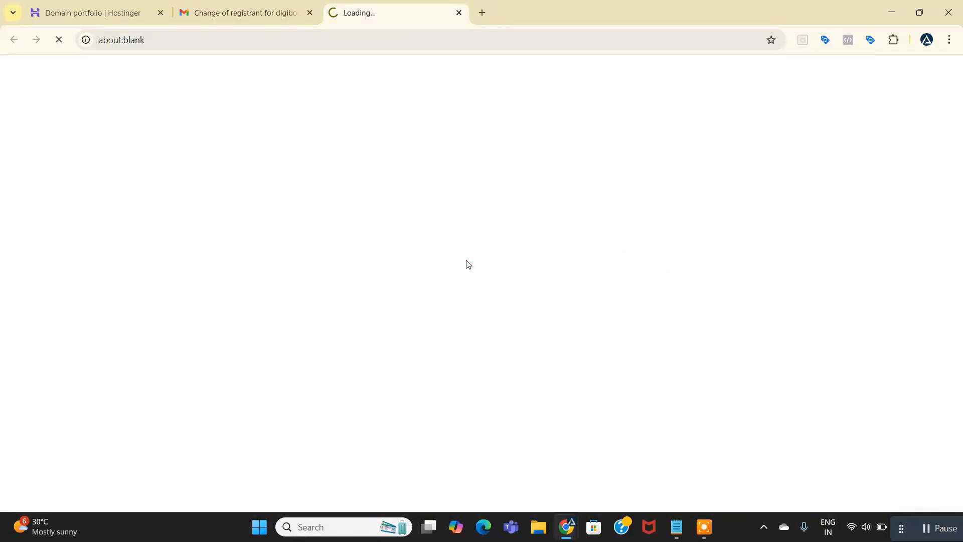
Approve the change of registrant for digiboosthubservice.com, accept the declaration and submit the response.
{"action": "scroll", "coordinate": [467, 260], "scroll_direction": "down", "scroll_amount": 1}
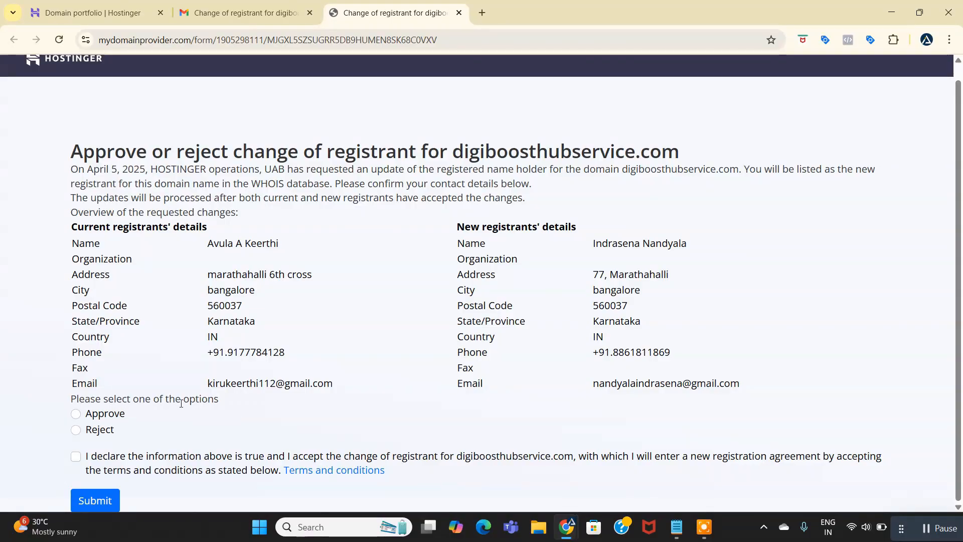
{"action": "left_click", "coordinate": [76, 414]}
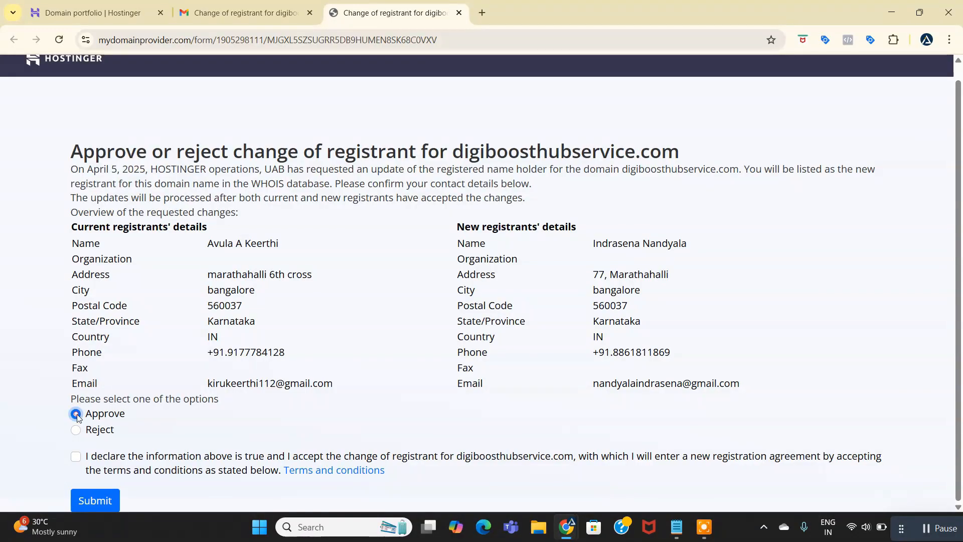
{"action": "left_click", "coordinate": [98, 502]}
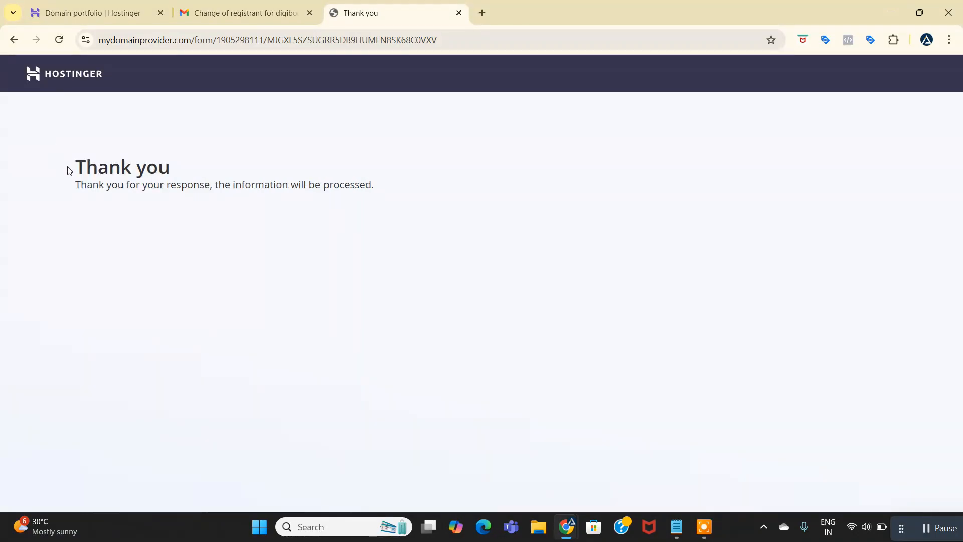
{"action": "left_click_drag", "start_coordinate": [67, 165], "coordinate": [170, 171]}
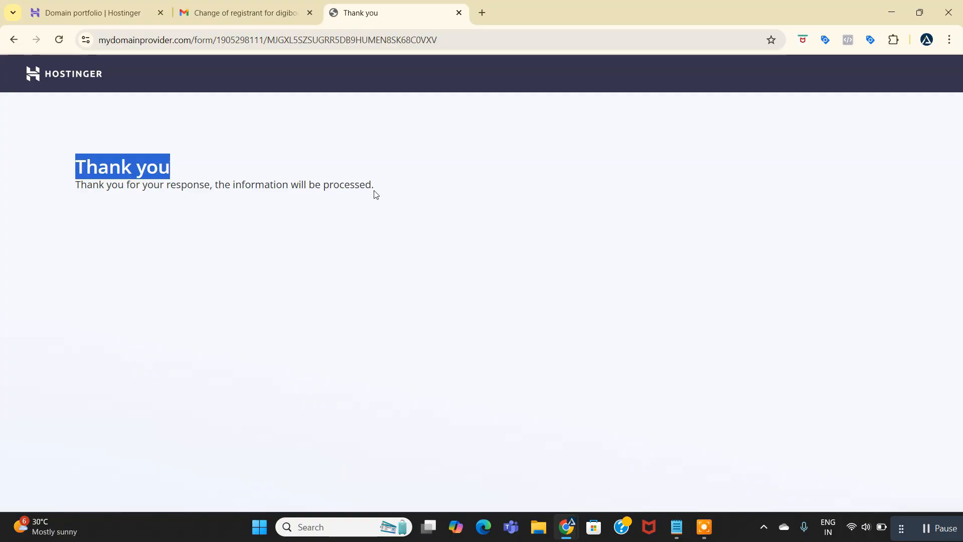
Go back to Gmail, check which account is signed in and return to the inbox.
{"action": "left_click", "coordinate": [269, 17]}
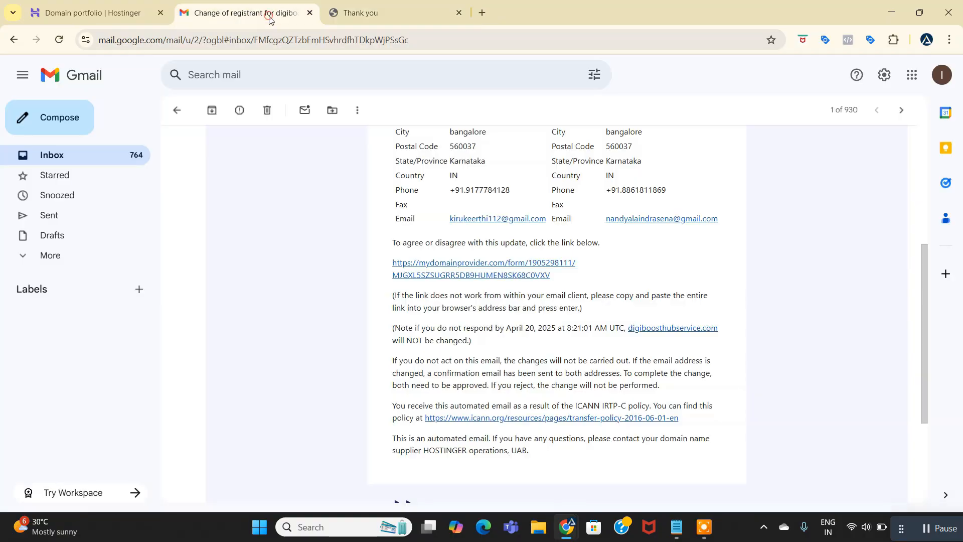
{"action": "left_click", "coordinate": [943, 76]}
{"action": "left_click_drag", "start_coordinate": [758, 114], "coordinate": [881, 115]}
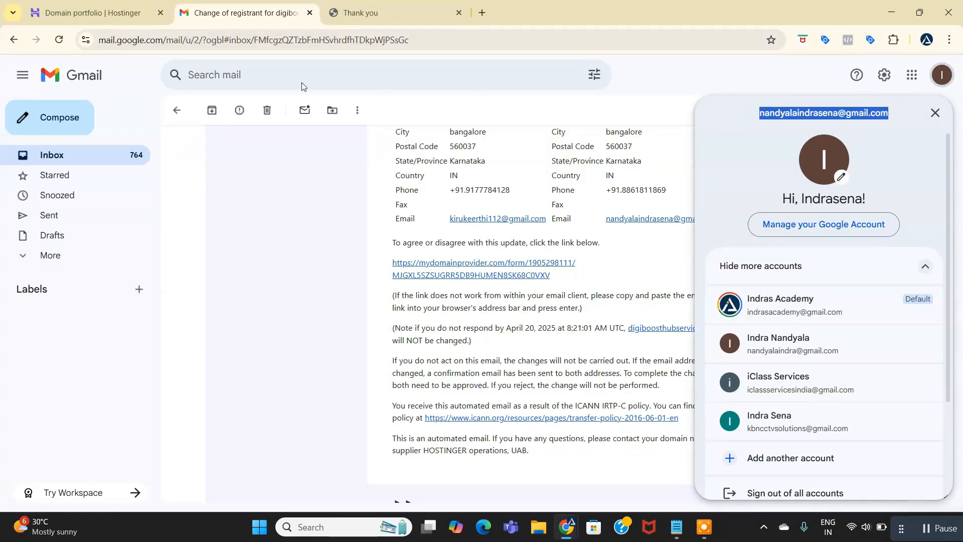
{"action": "left_click", "coordinate": [177, 110]}
{"action": "left_click", "coordinate": [177, 109]}
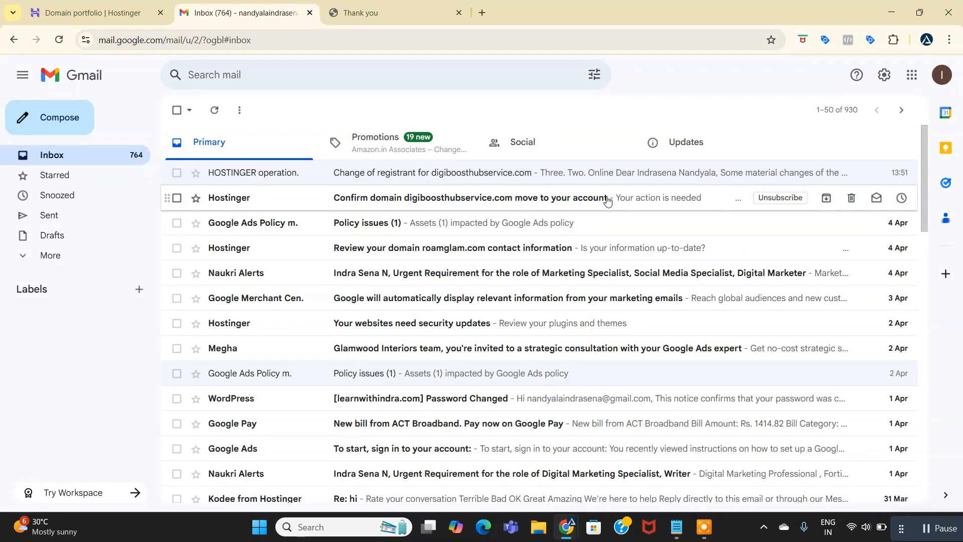
Switch to the incognito Chrome window with the current owner's Domain Ownership page and open a new tab there.
{"action": "mouse_move", "coordinate": [571, 533]}
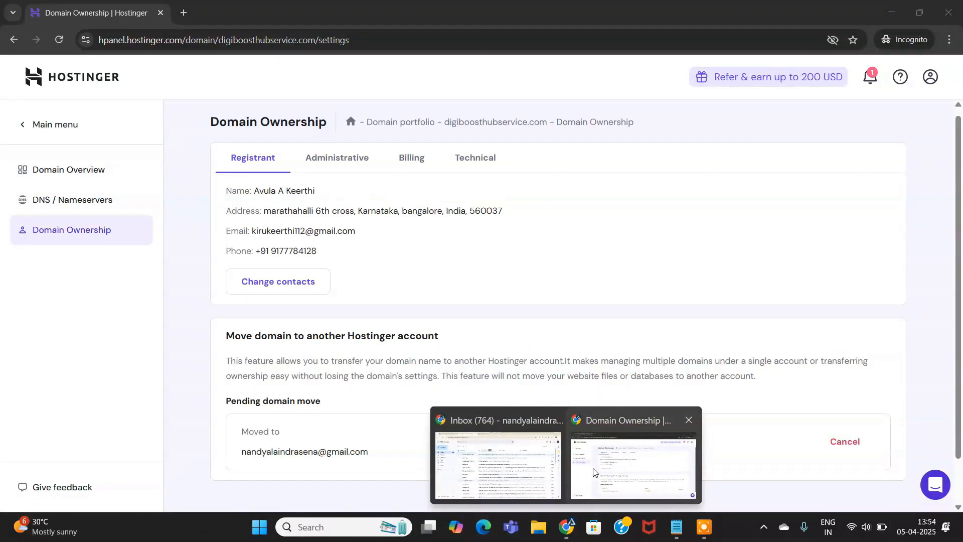
{"action": "left_click", "coordinate": [611, 456]}
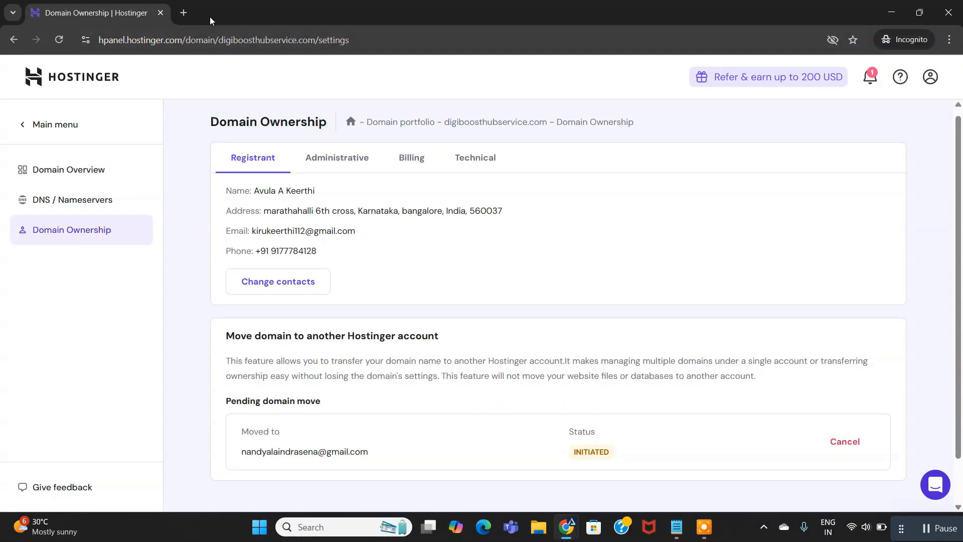
{"action": "left_click", "coordinate": [184, 13]}
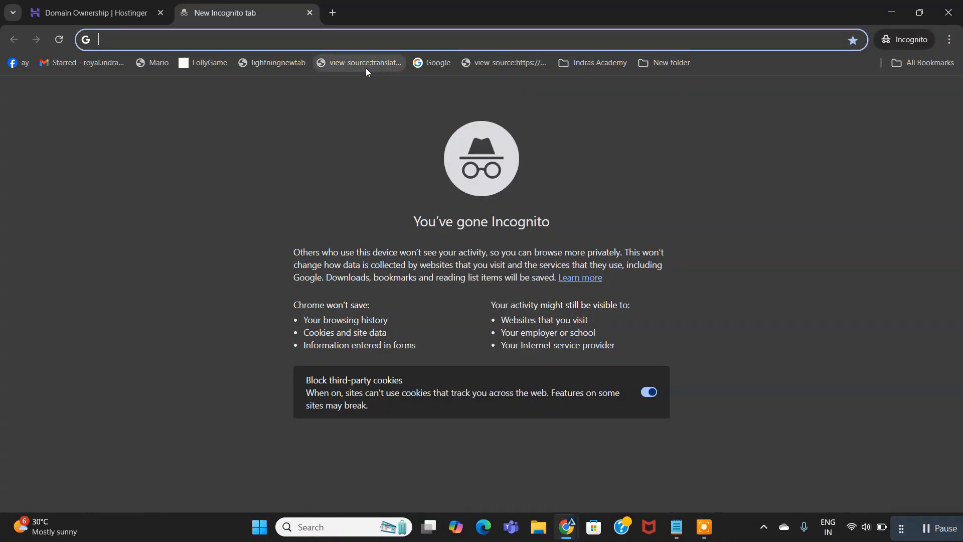